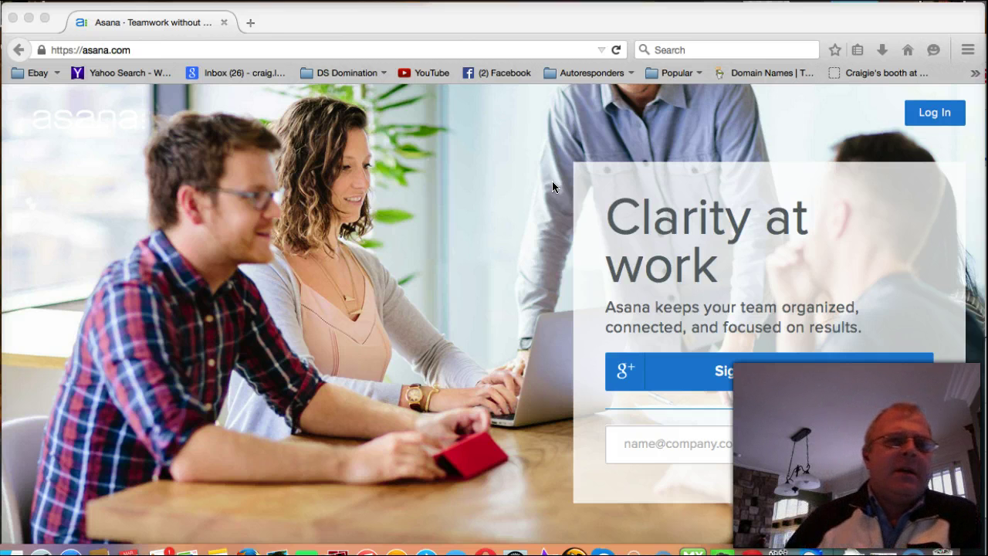
Scroll the asana.com landing page down to the 'We've reimagined team communication' video section.
scroll(326, 222, "down", 2)
scroll(254, 162, "up", 3)
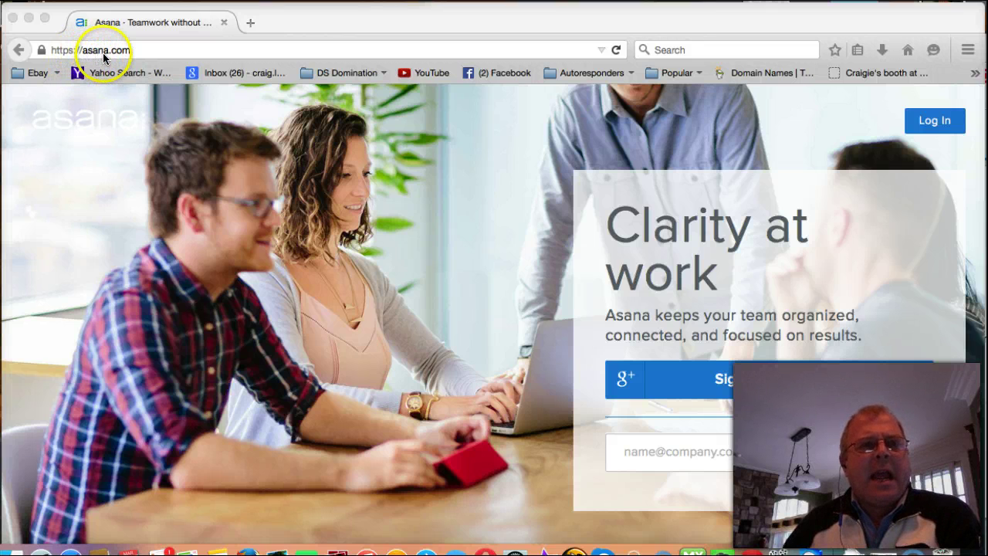
scroll(278, 241, "down", 2)
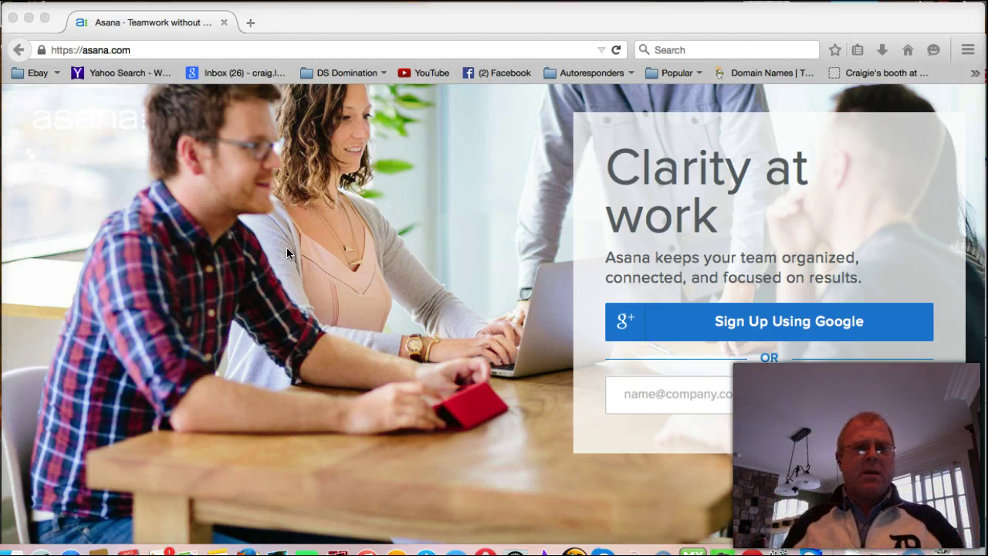
scroll(205, 258, "up", 2)
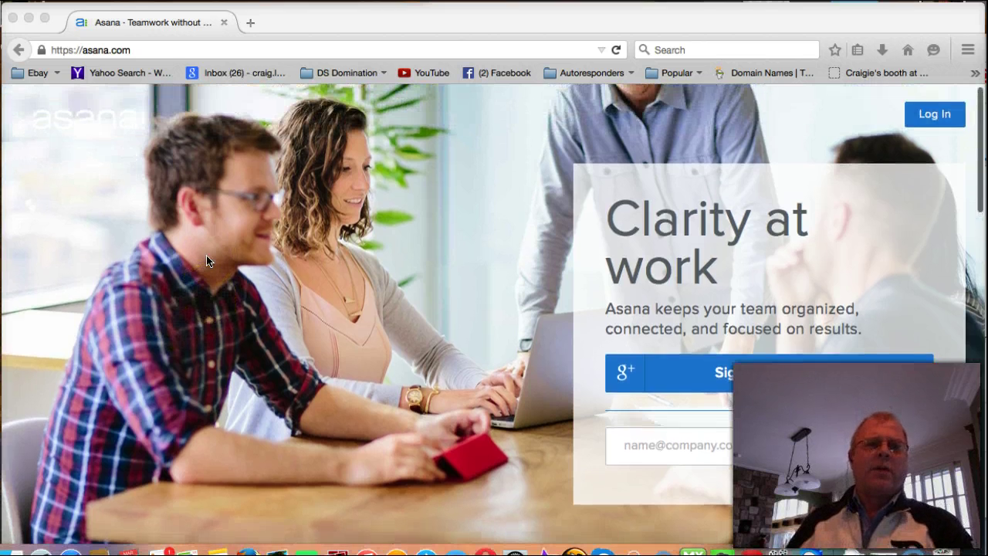
scroll(206, 261, "down", 2)
scroll(206, 261, "up", 2)
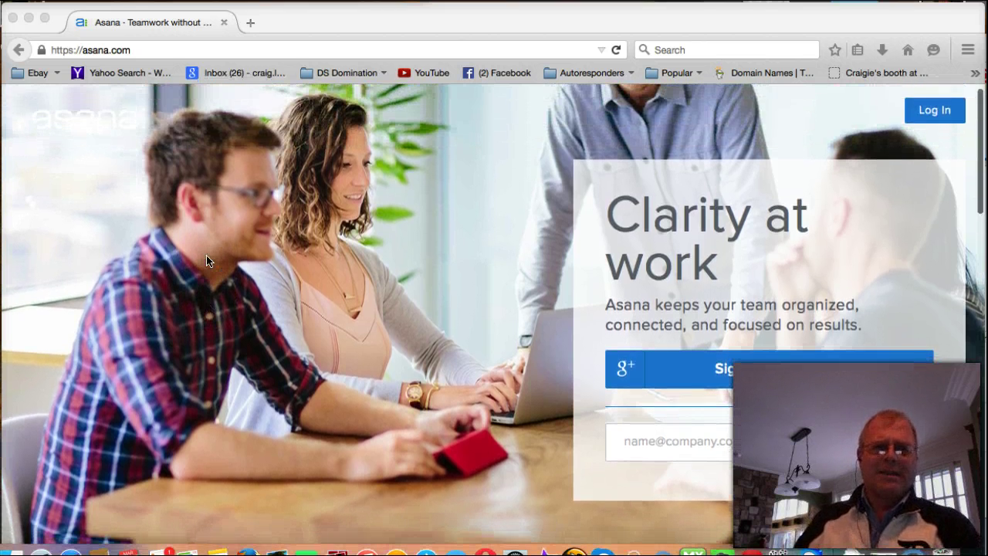
scroll(206, 261, "down", 3)
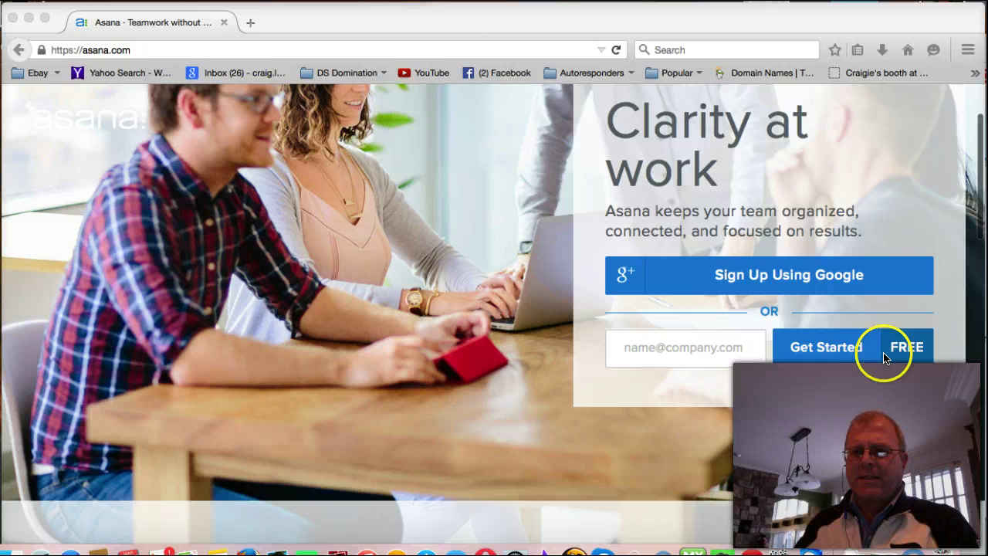
scroll(856, 363, "down", 1)
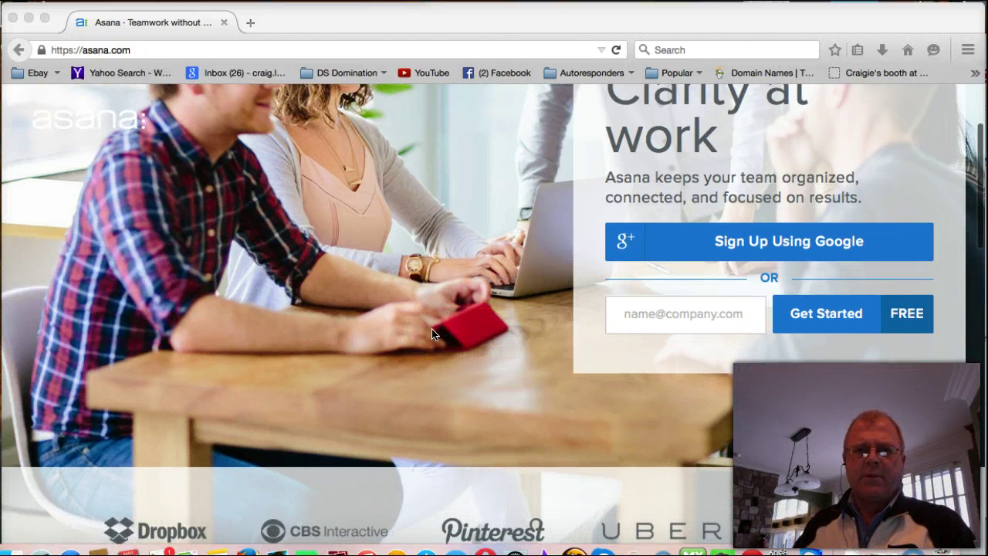
scroll(432, 330, "down", 3)
scroll(432, 334, "down", 8)
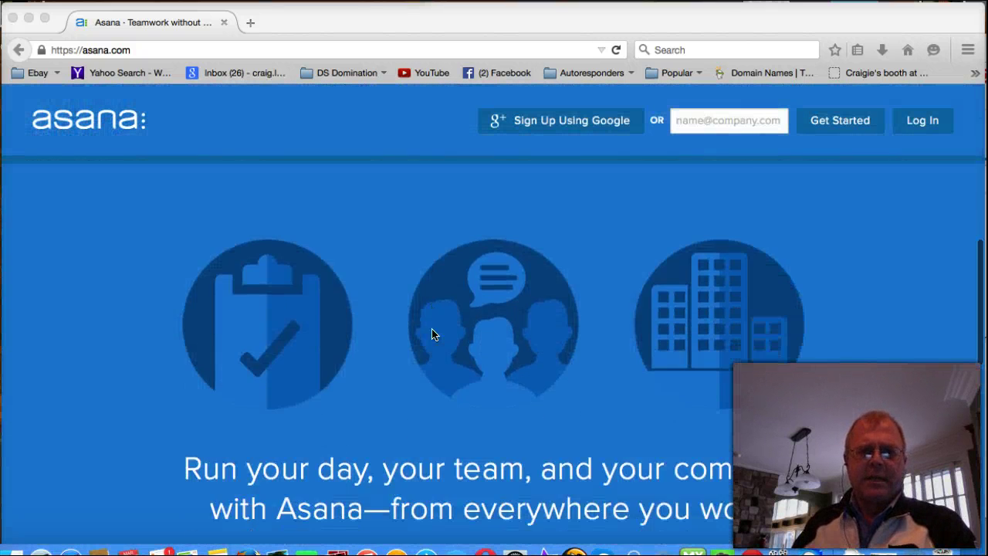
scroll(431, 333, "up", 4)
scroll(431, 333, "down", 10)
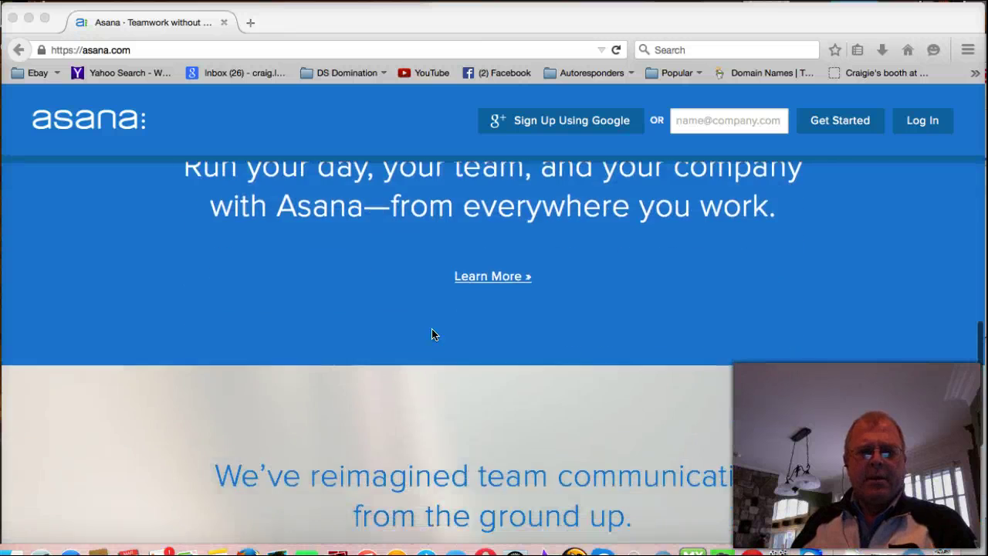
scroll(432, 328, "down", 3)
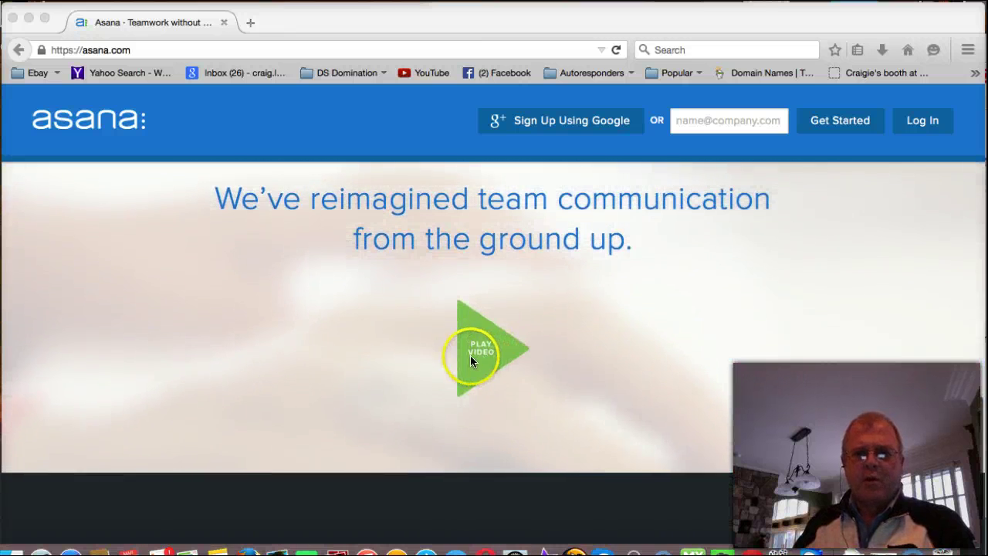
scroll(375, 356, "up", 1)
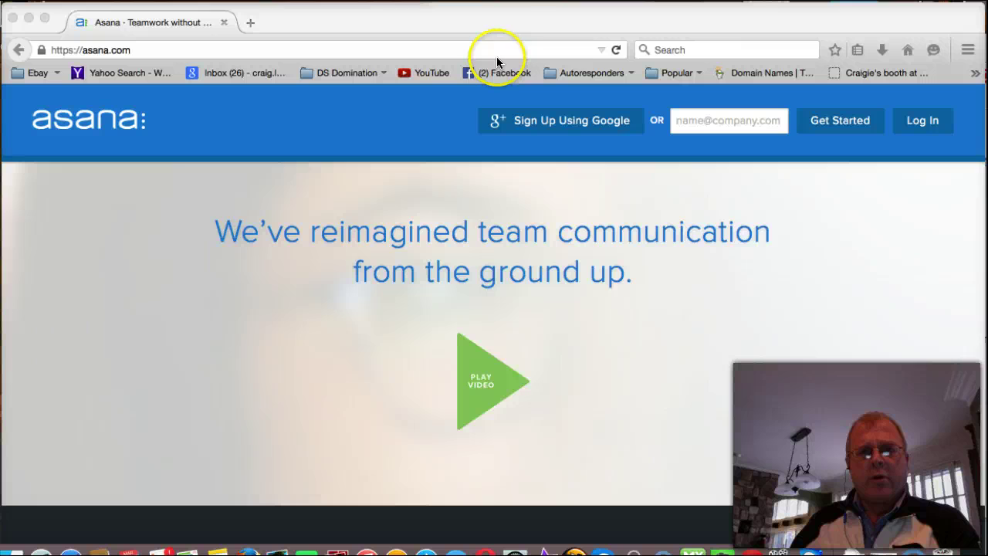
left_click(511, 14)
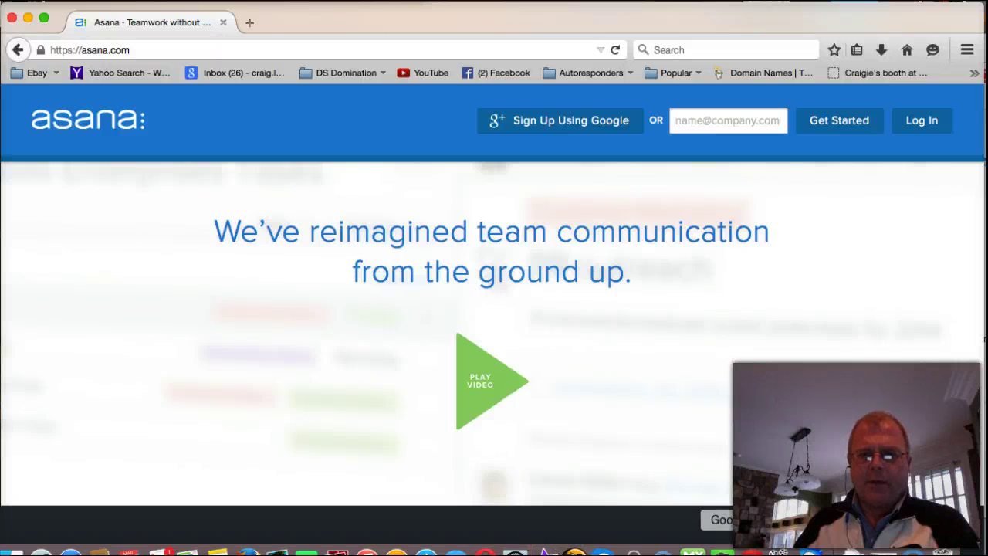
In the workspace window's My Tasks, move the alpeake.com Blog Article task to the top of Upcoming.
left_click(753, 549)
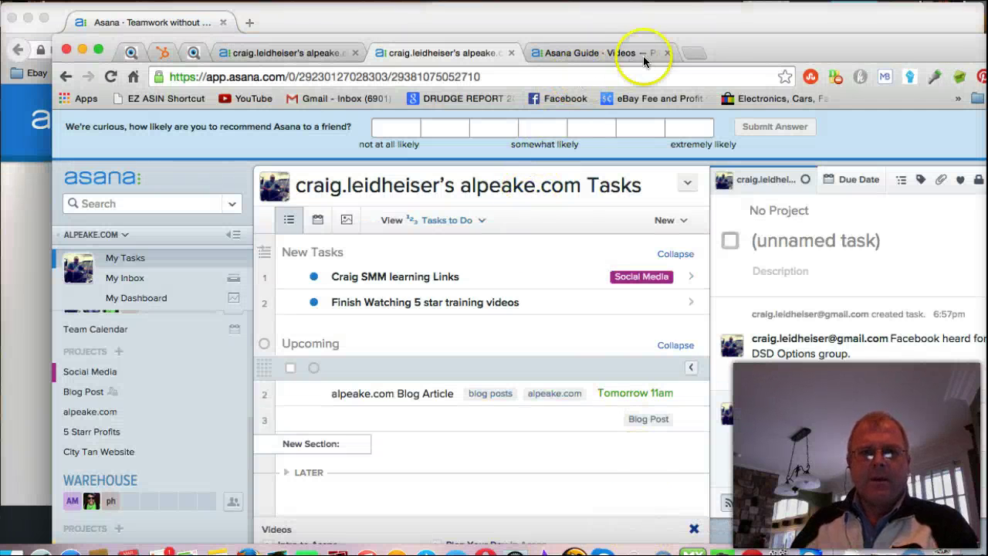
left_click_drag(725, 51, 670, 0)
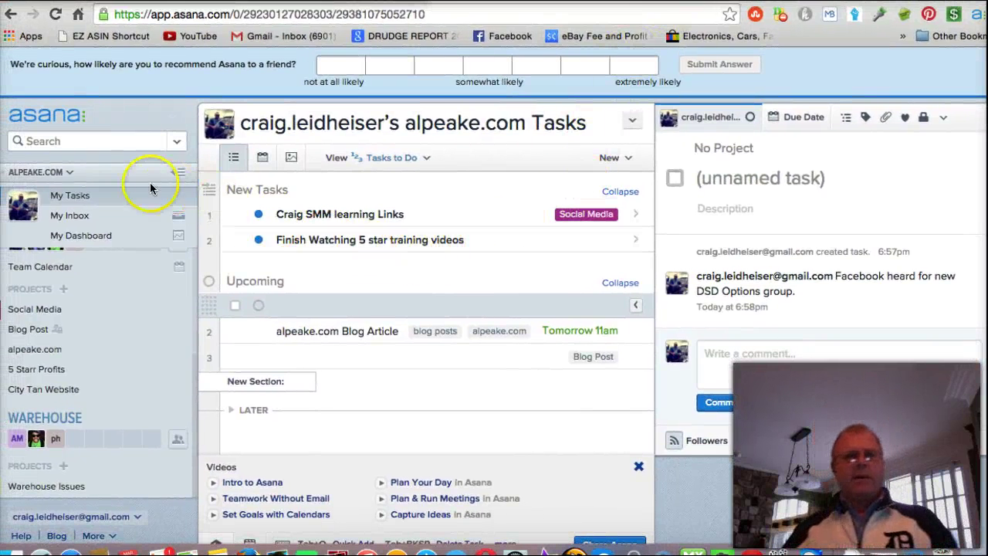
left_click(79, 197)
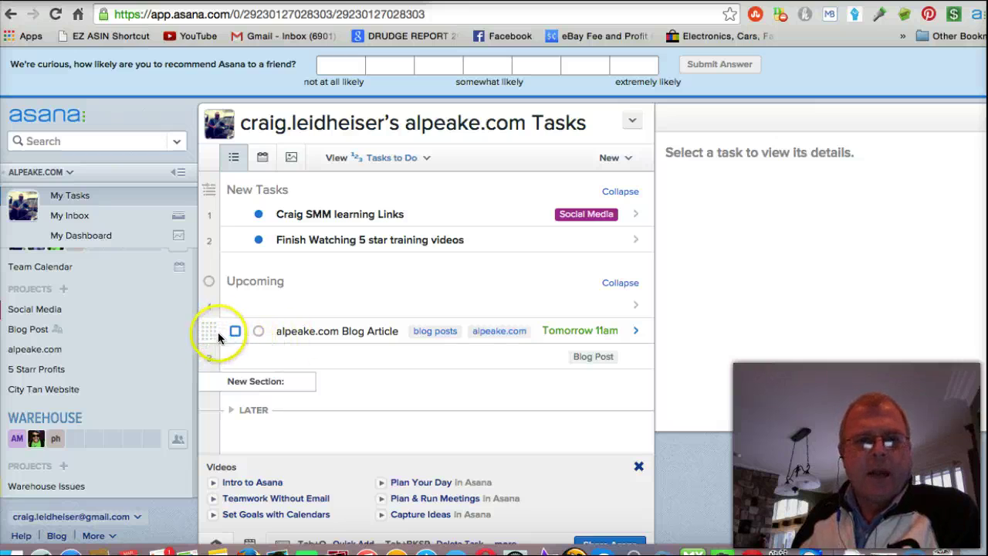
mouse_move(218, 333)
left_mouse_down()
mouse_move(222, 234)
mouse_move(206, 302)
mouse_move(213, 330)
left_mouse_up()
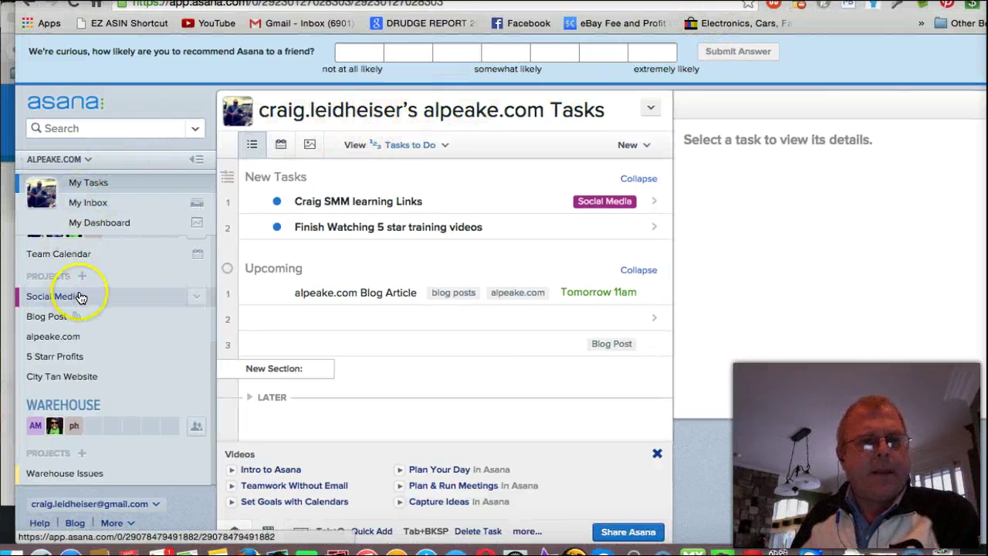
Open My Inbox and browse the followed-task activity feed, then return toward the newest entries.
scroll(81, 282, "up", 3)
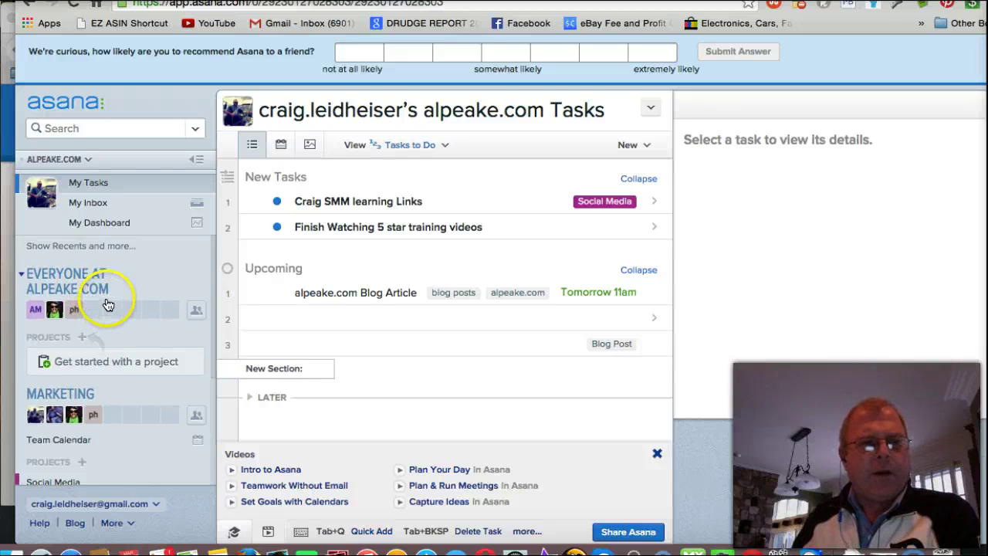
left_click(102, 202)
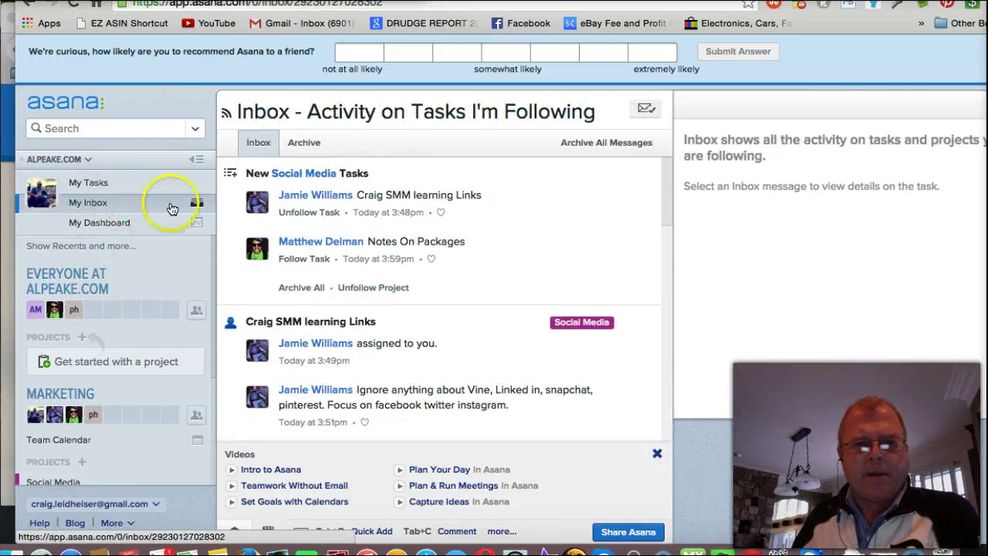
scroll(328, 208, "down", 1)
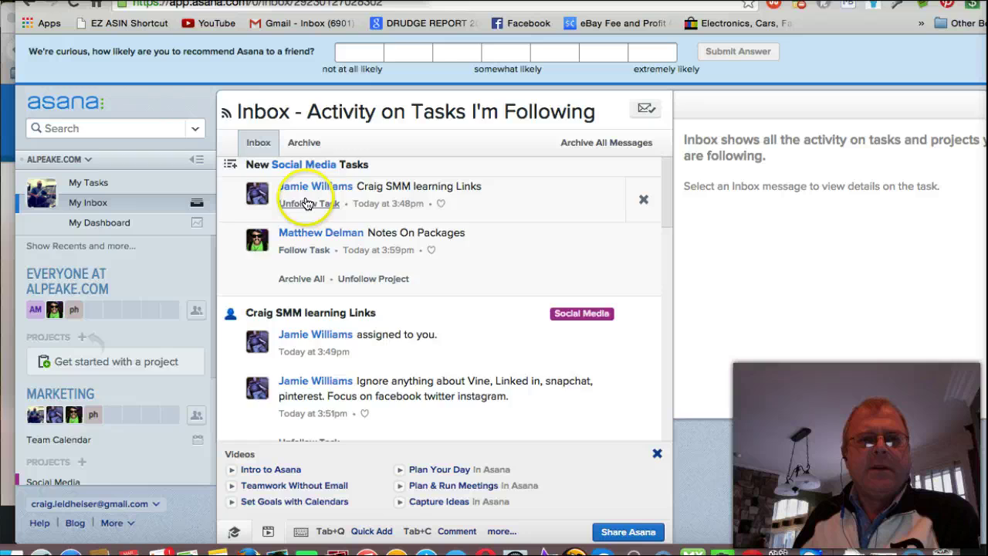
scroll(300, 209, "down", 3)
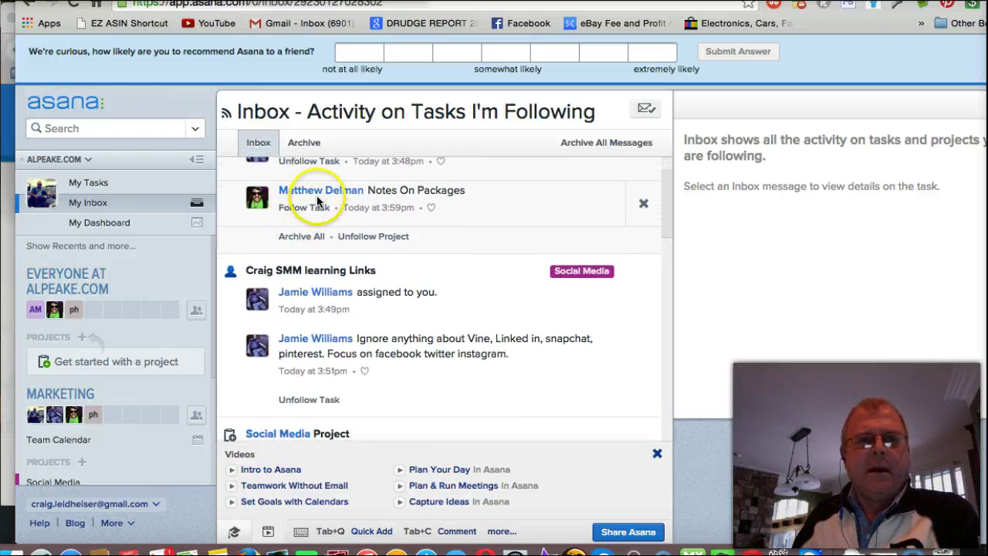
scroll(302, 211, "down", 5)
scroll(308, 210, "up", 5)
scroll(313, 209, "up", 1)
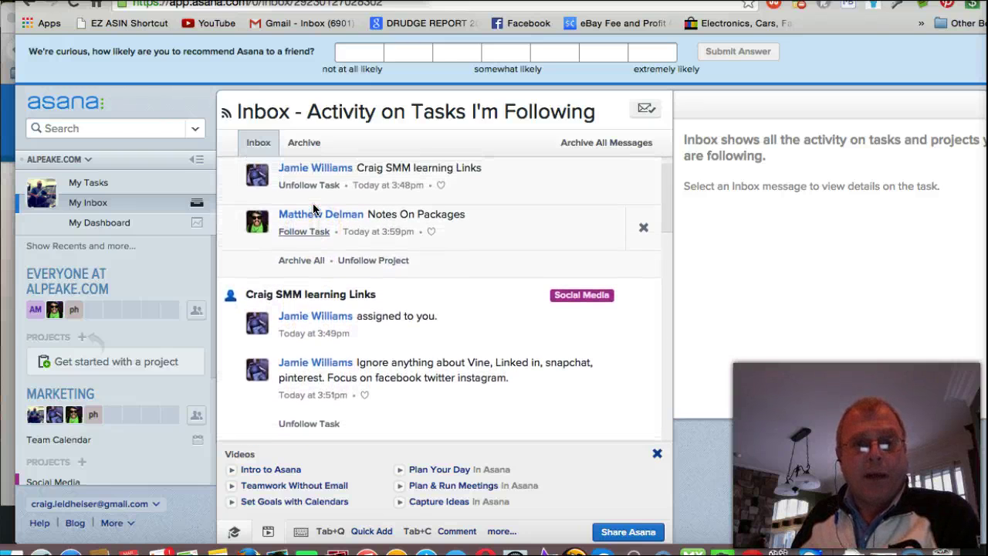
scroll(314, 212, "down", 5)
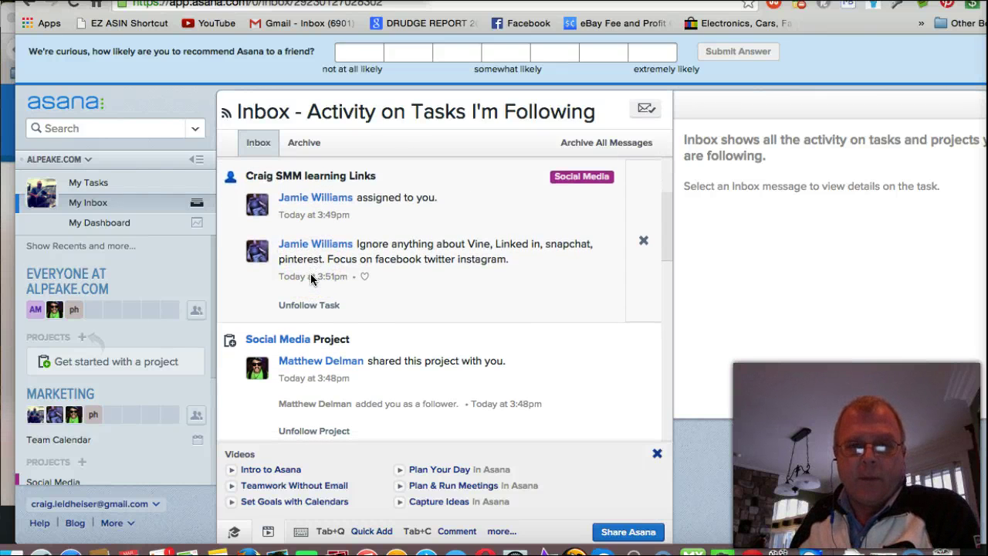
scroll(414, 288, "down", 3)
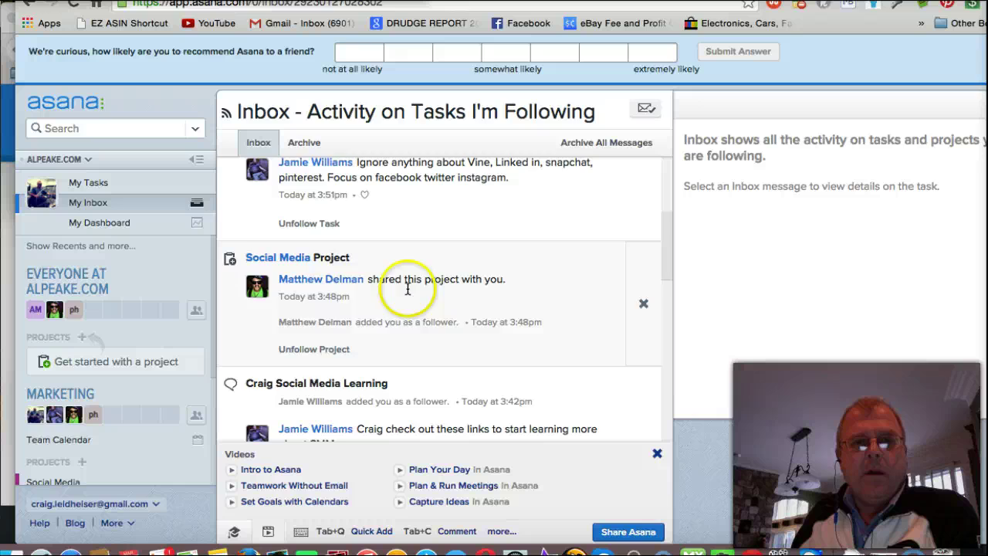
scroll(324, 249, "down", 2)
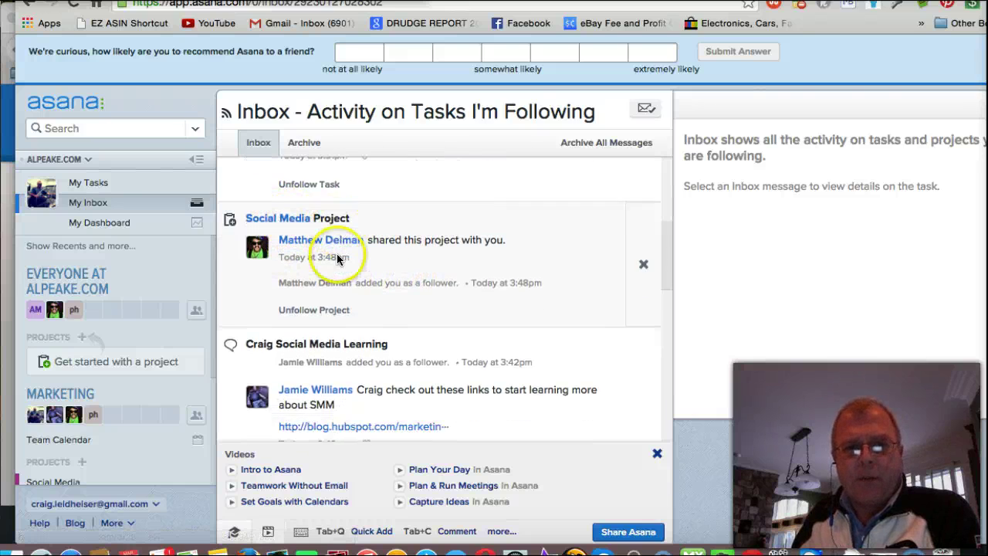
scroll(374, 257, "down", 2)
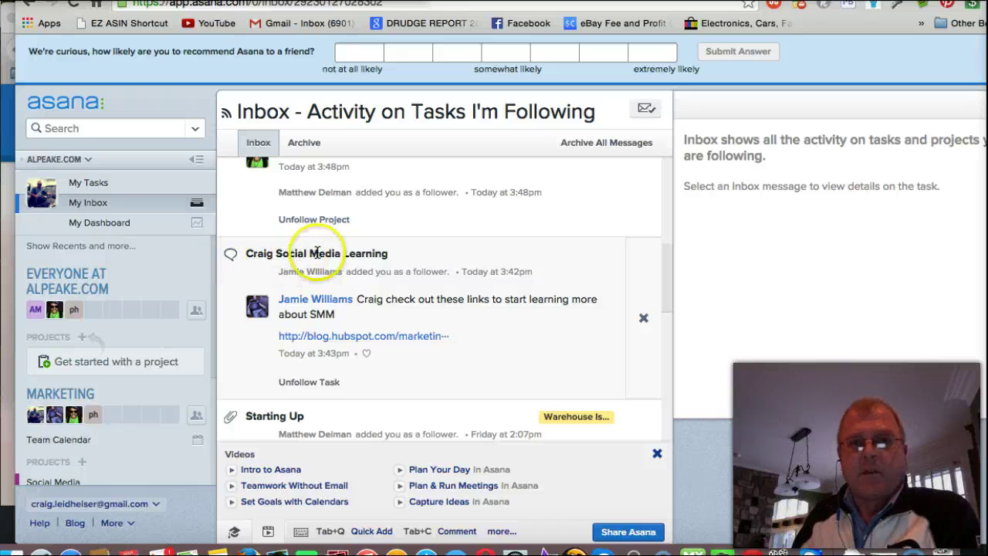
scroll(327, 261, "down", 1)
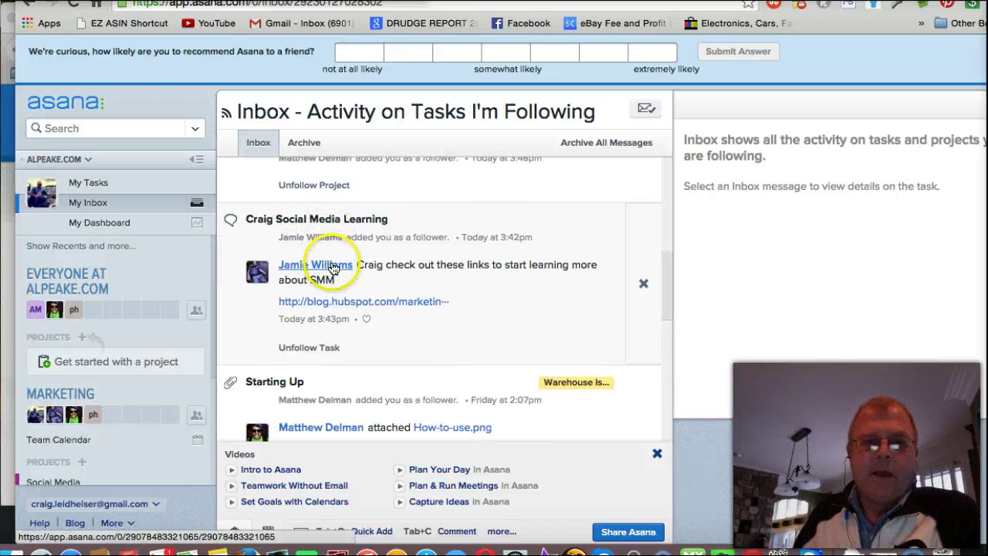
scroll(368, 308, "down", 1)
scroll(371, 309, "down", 5)
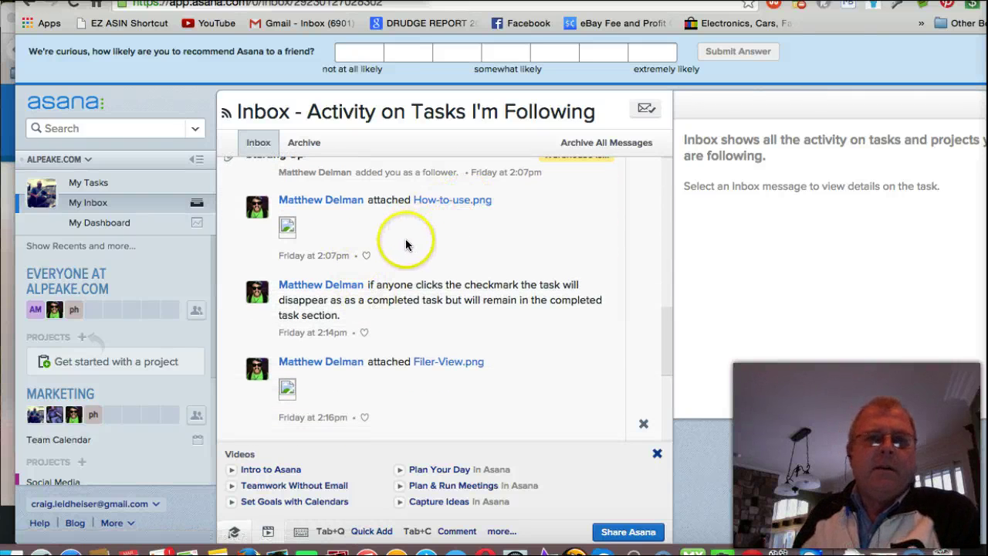
scroll(386, 270, "down", 3)
scroll(392, 266, "down", 5)
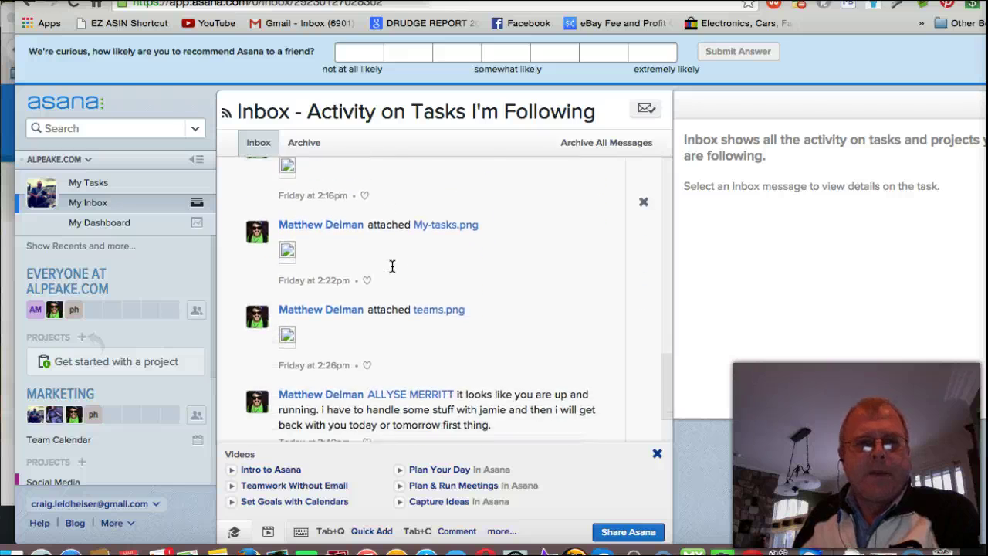
scroll(392, 266, "up", 10)
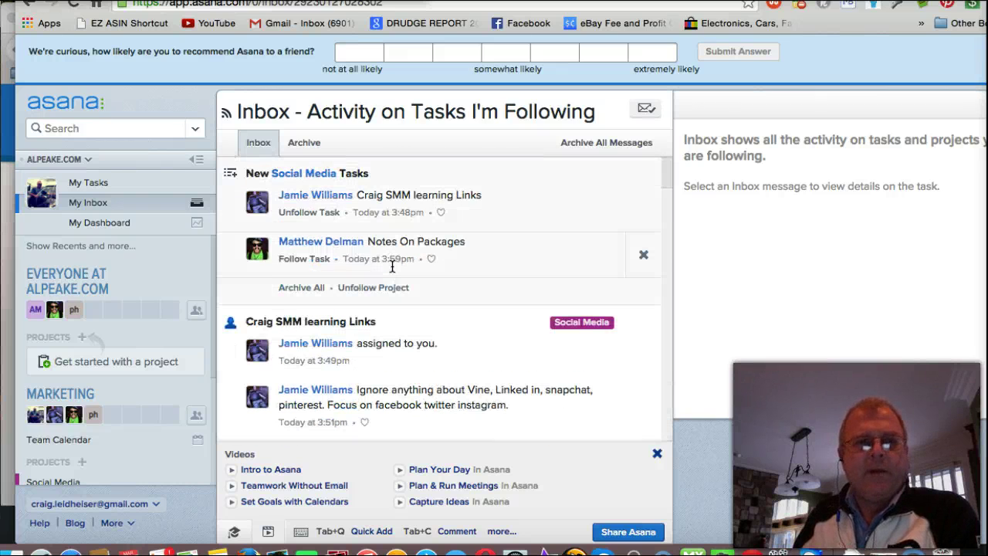
Switch back to the browser window showing the public asana.com landing page.
left_click(259, 248)
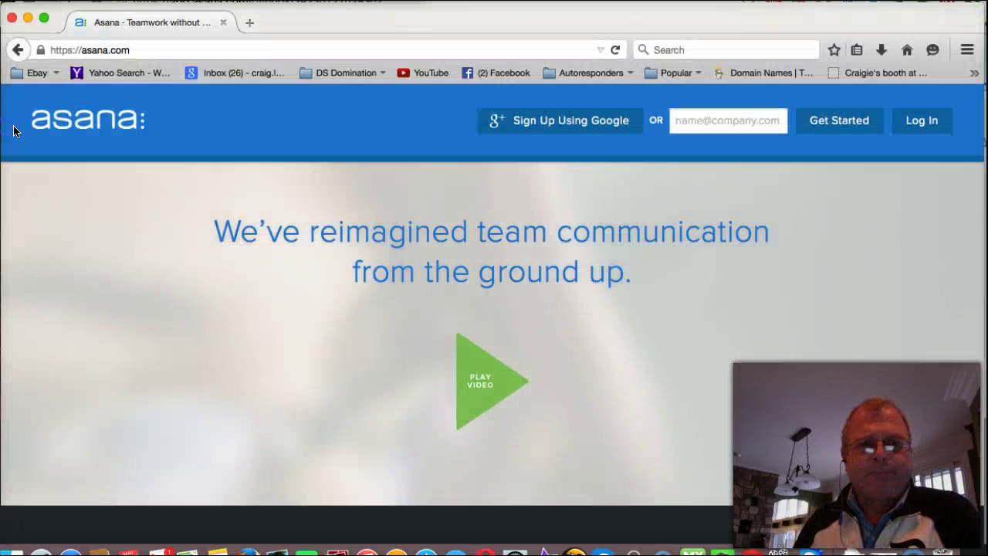
Load the 'Clarity at work' landing page and view its Google sign-up and work e-mail field.
left_click(392, 217)
scroll(394, 221, "up", 3)
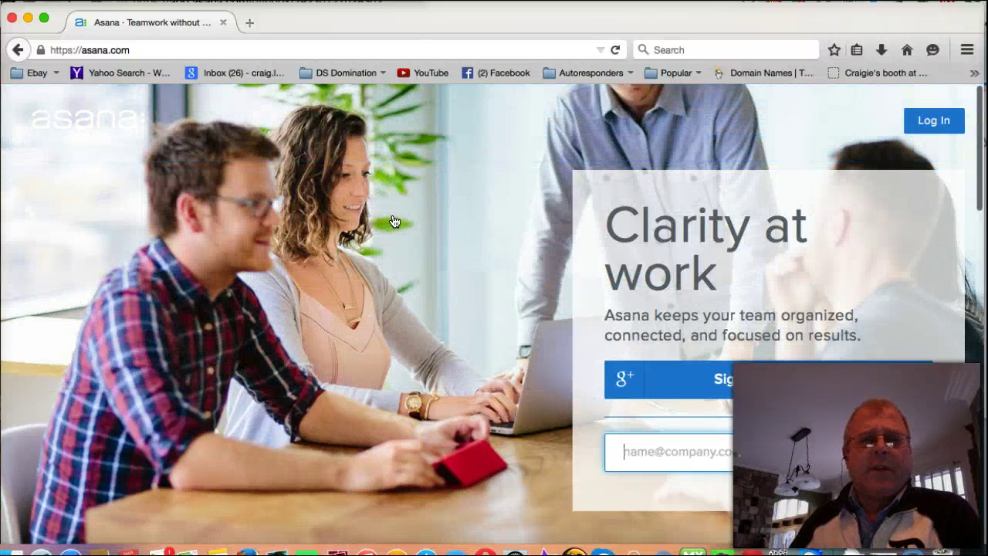
scroll(394, 222, "down", 1)
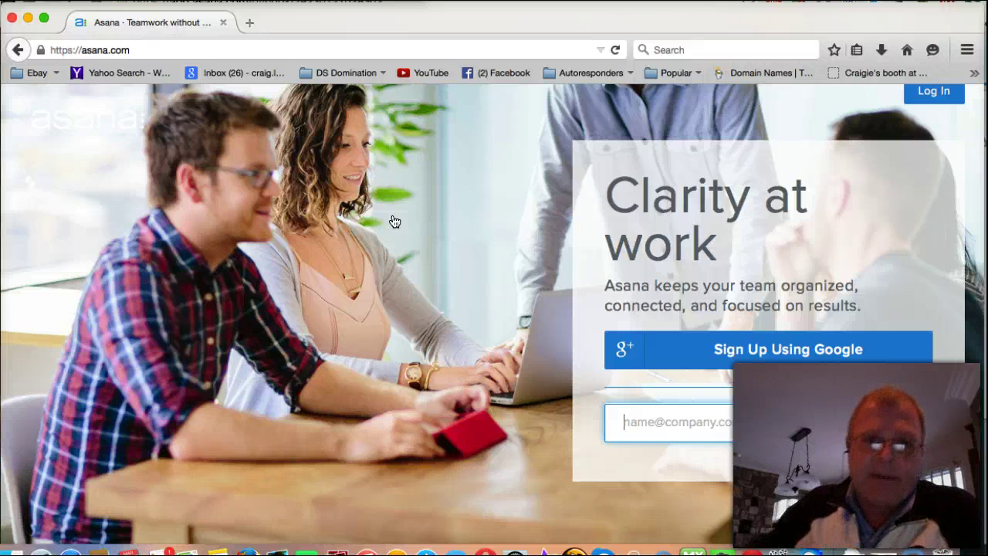
scroll(394, 221, "down", 2)
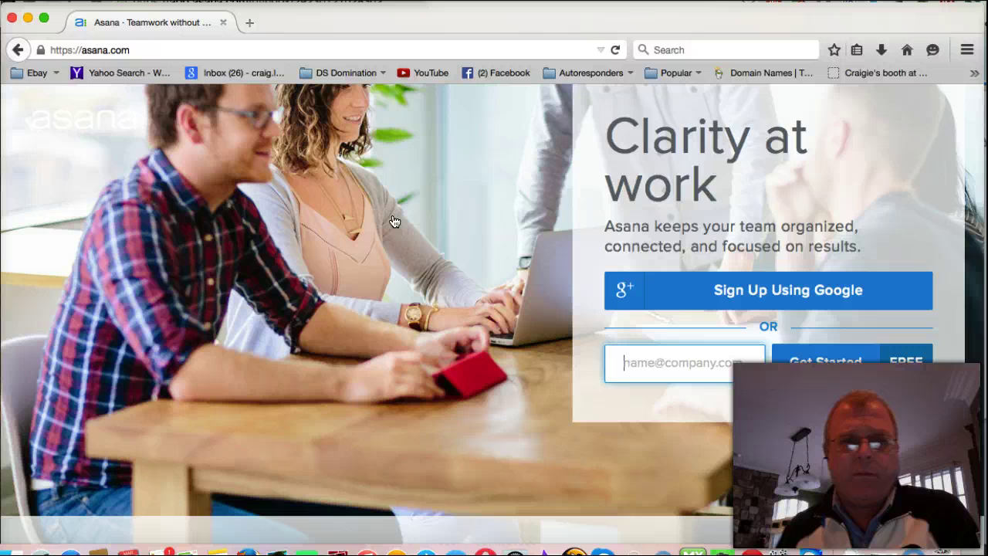
scroll(394, 222, "up", 3)
scroll(392, 220, "down", 1)
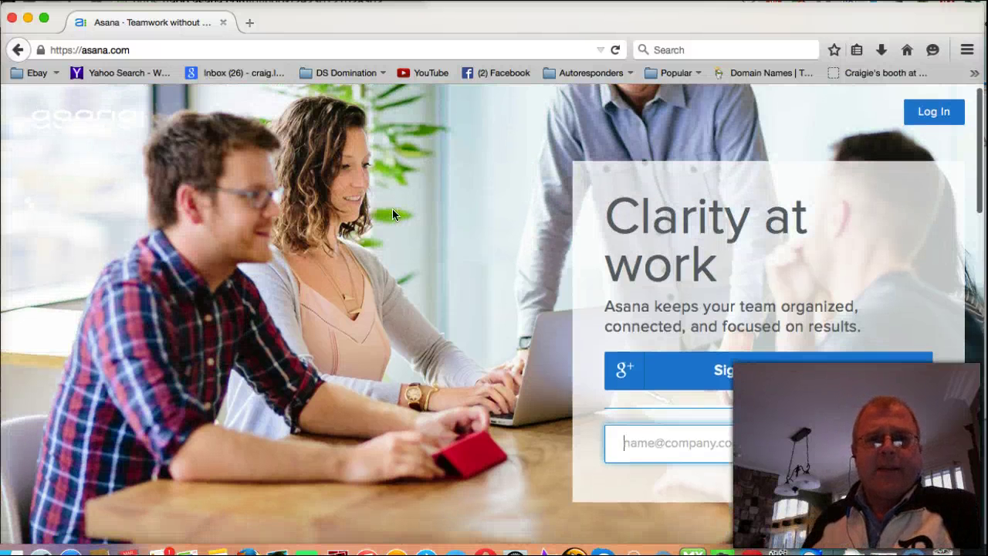